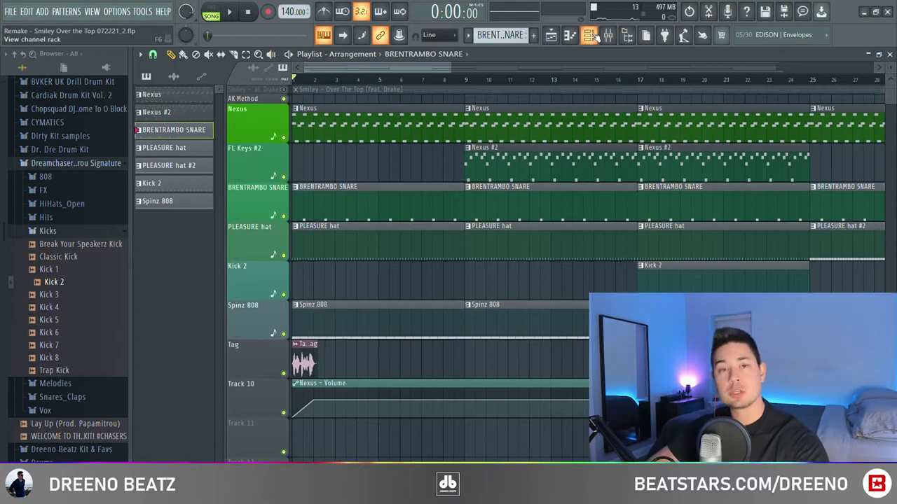
View the BRENTRAMBO SNARE channel from the channel rack and the Effectrix plugin on its mixer track
click(594, 37)
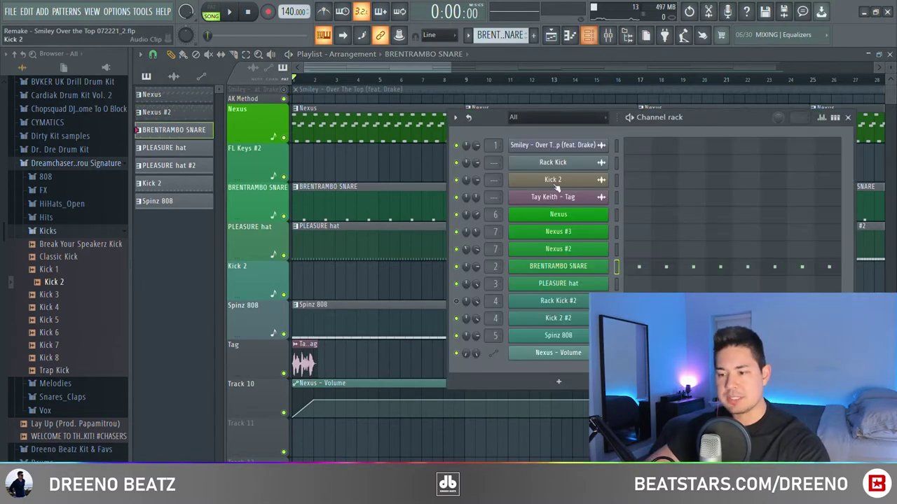
click(557, 269)
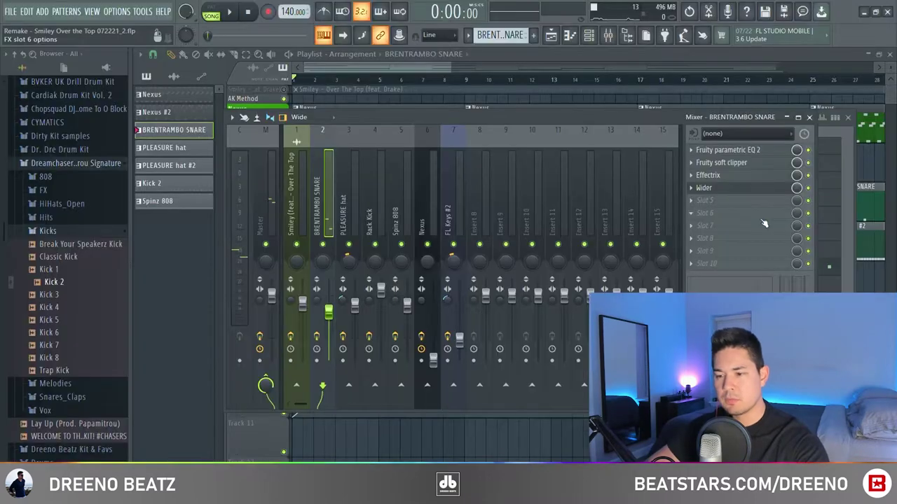
click(732, 177)
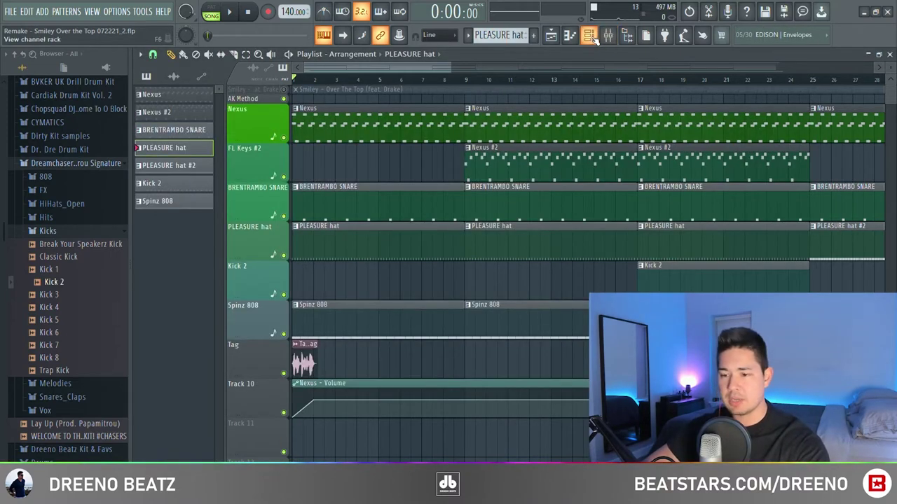
Examine the PLEASURE hat channel and its notes in the piano roll, and play them
click(591, 35)
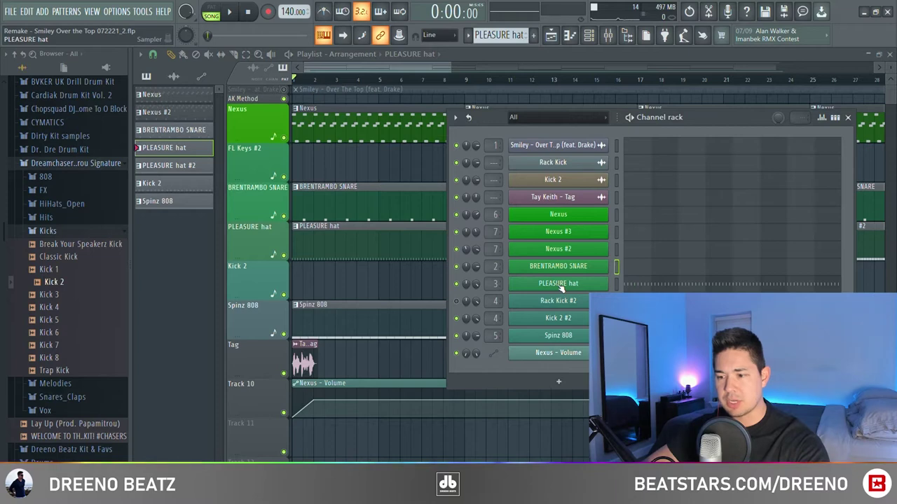
click(561, 288)
click(549, 187)
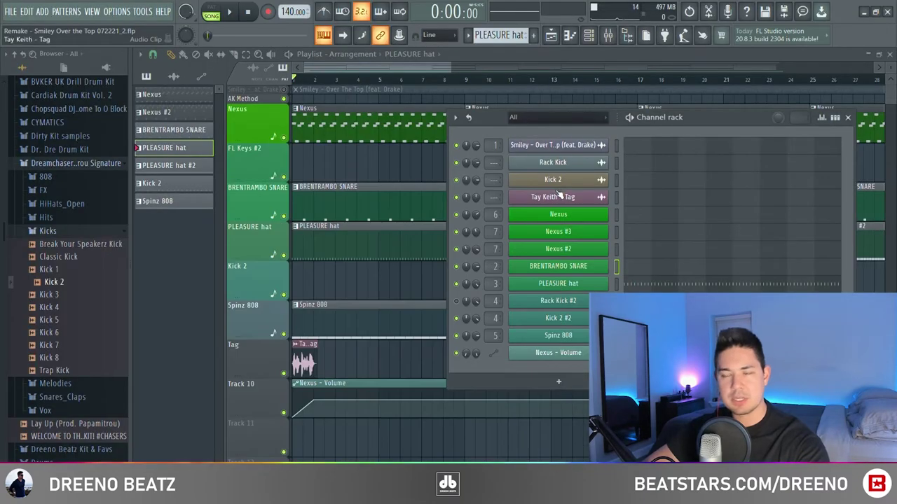
click(639, 287)
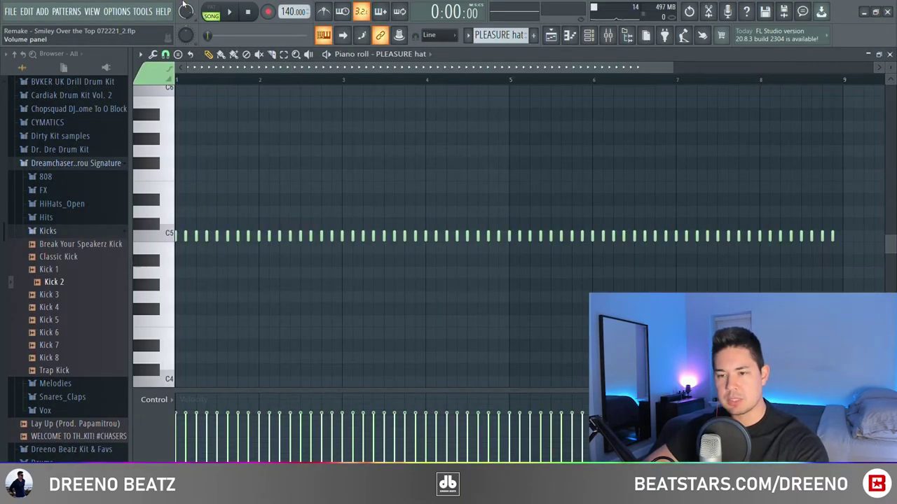
key(space)
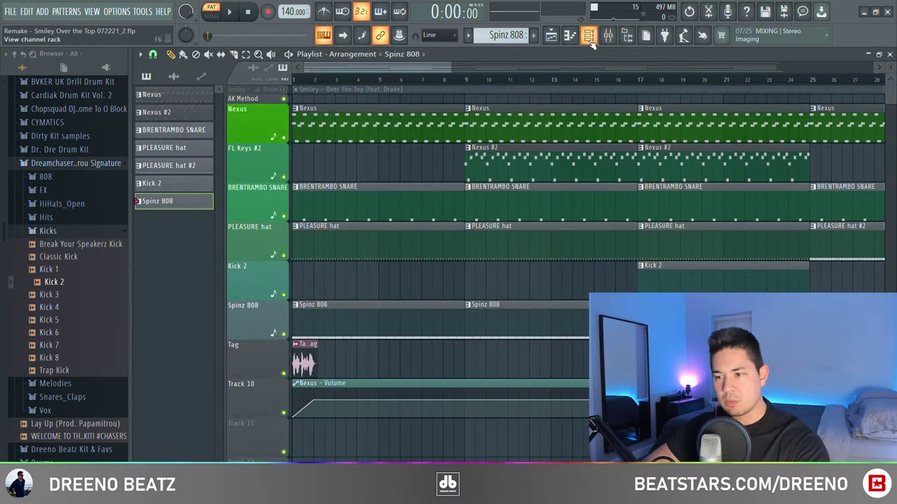
In the Spinz 808 channel settings, compare the waveform without the Out fade, restore the fade, and close the settings
click(590, 41)
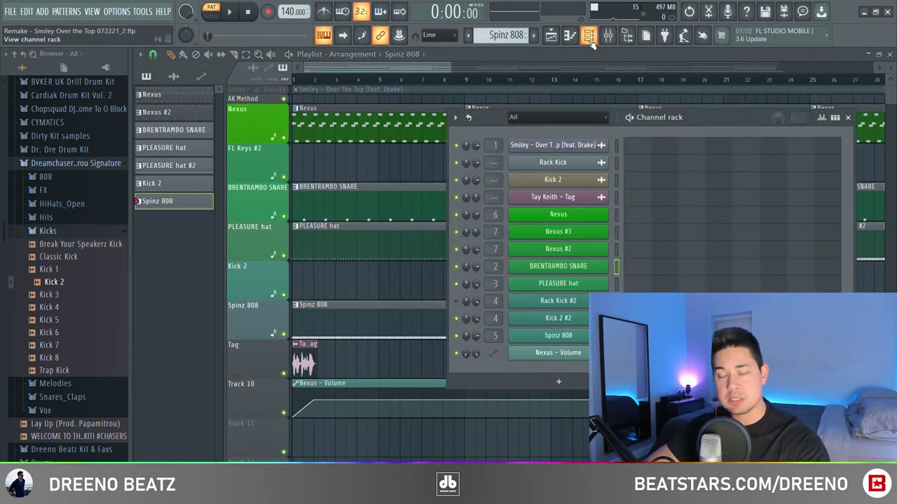
click(569, 336)
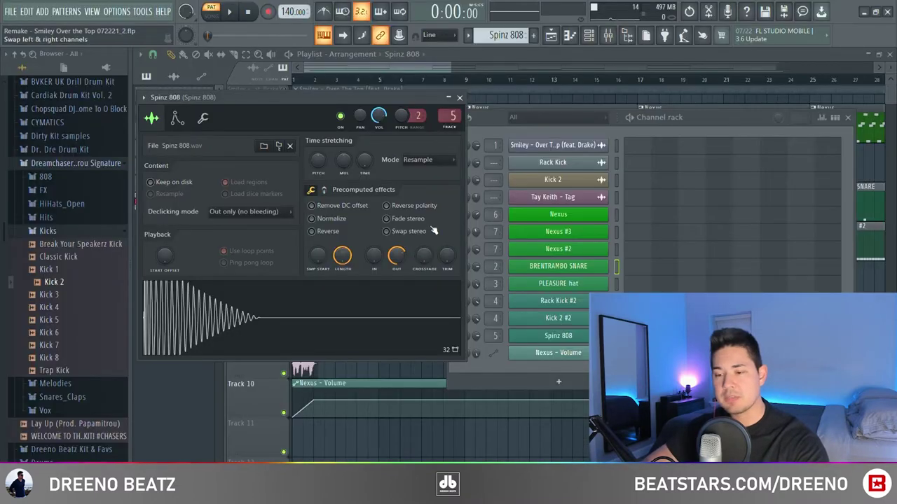
drag(397, 256, 396, 275)
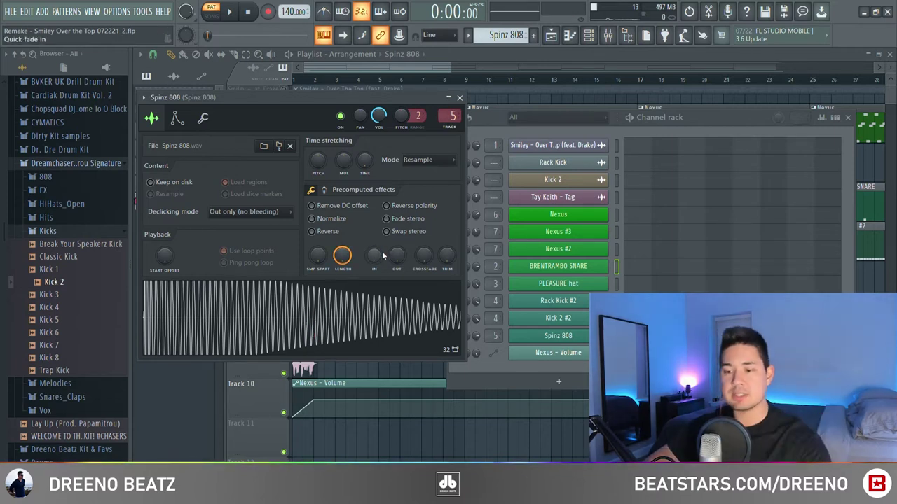
drag(411, 279, 403, 259)
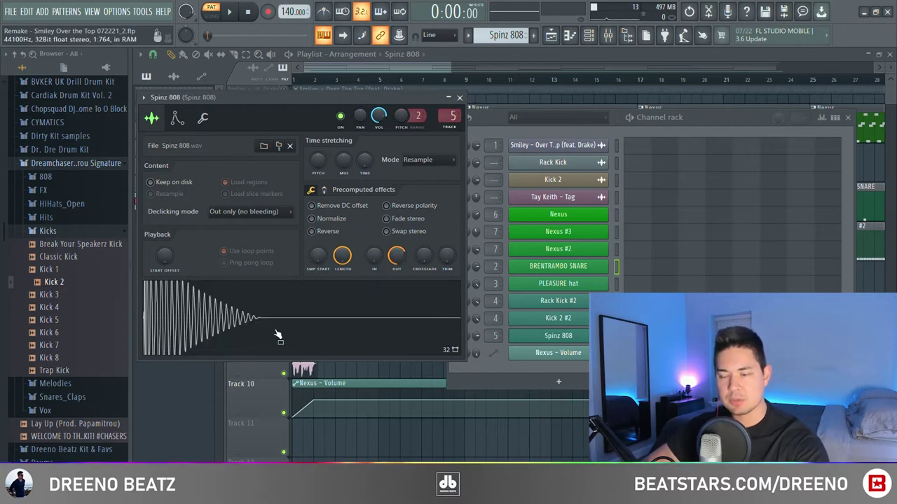
click(459, 98)
Show the Spinz 808 notes in the piano roll and play the pattern through
key(F7)
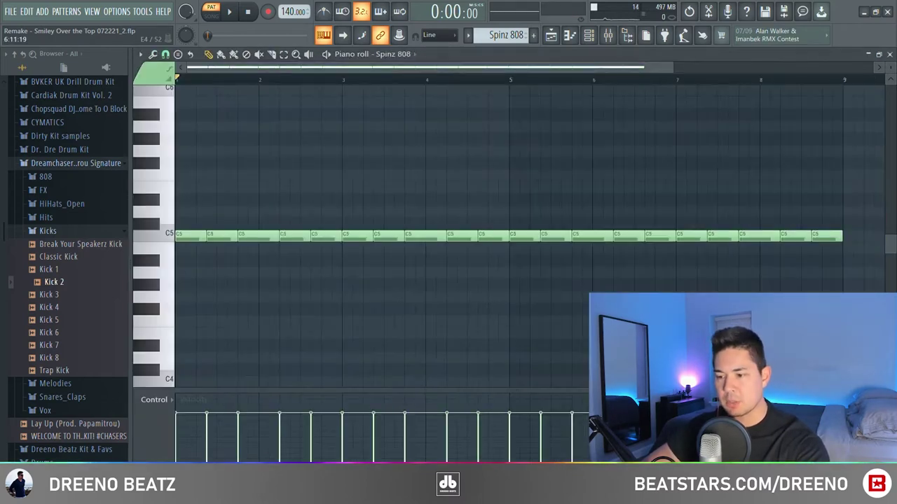
key(space)
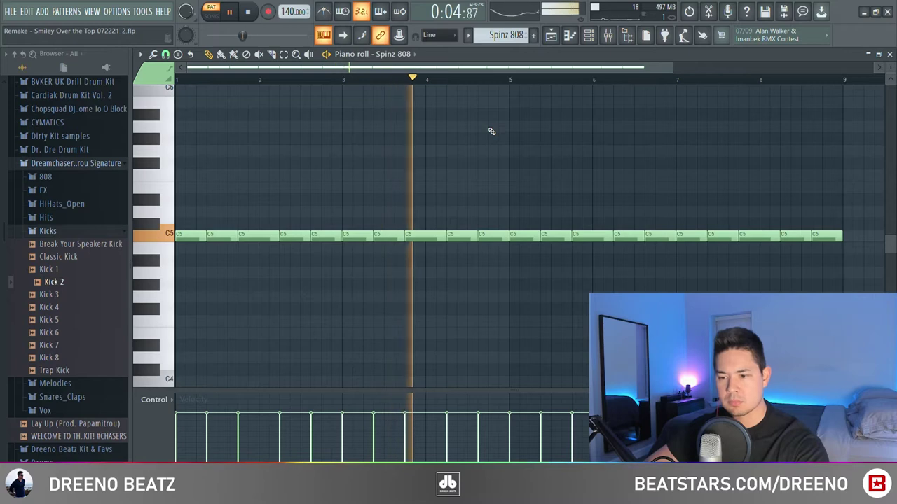
key(space)
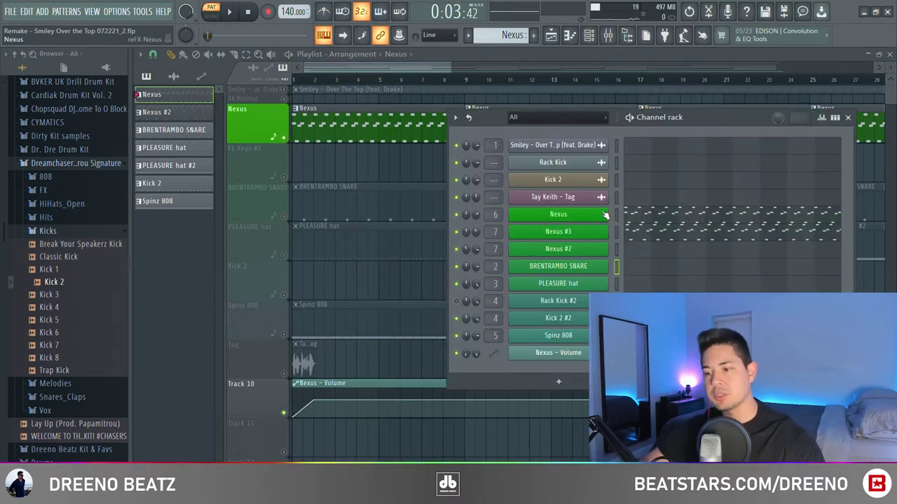
Check the Nexus channel's piano preset and its melody notes in the piano roll, and play the melody
click(604, 215)
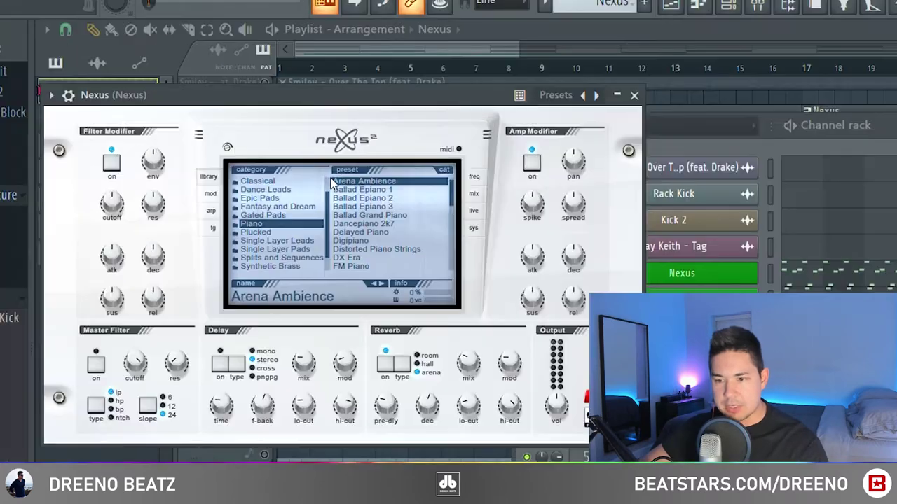
click(634, 96)
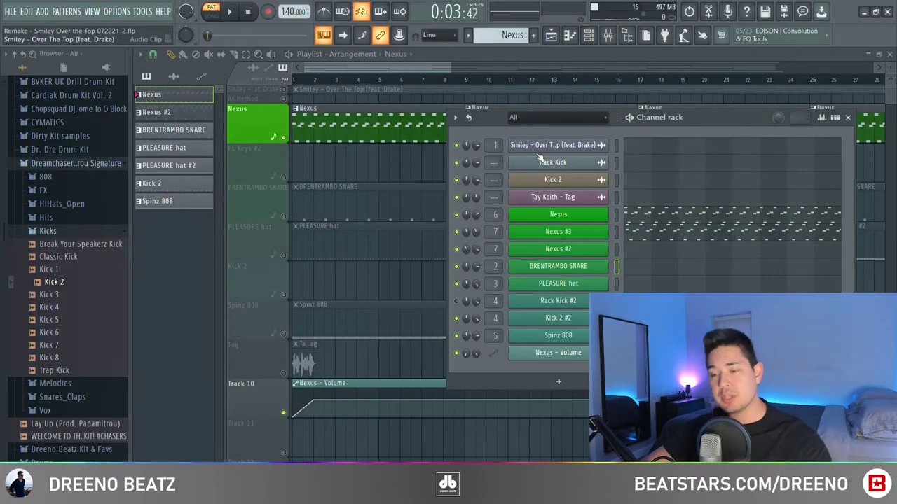
click(650, 217)
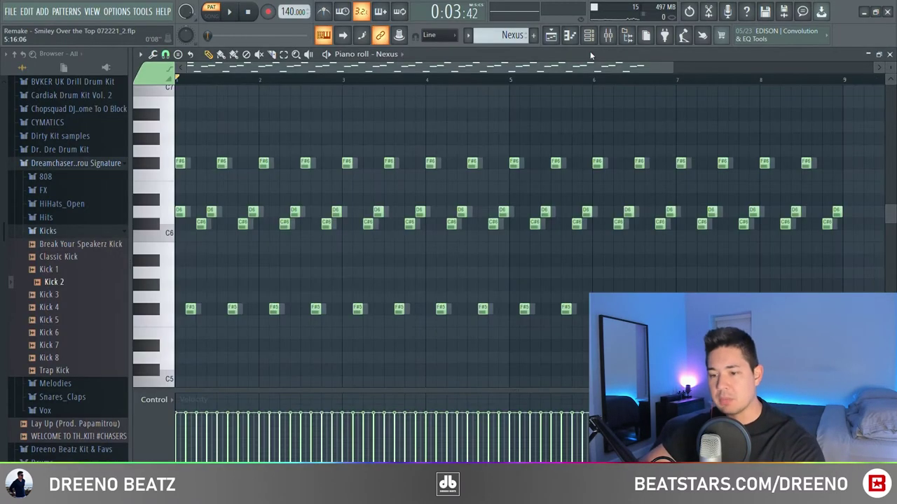
key(space)
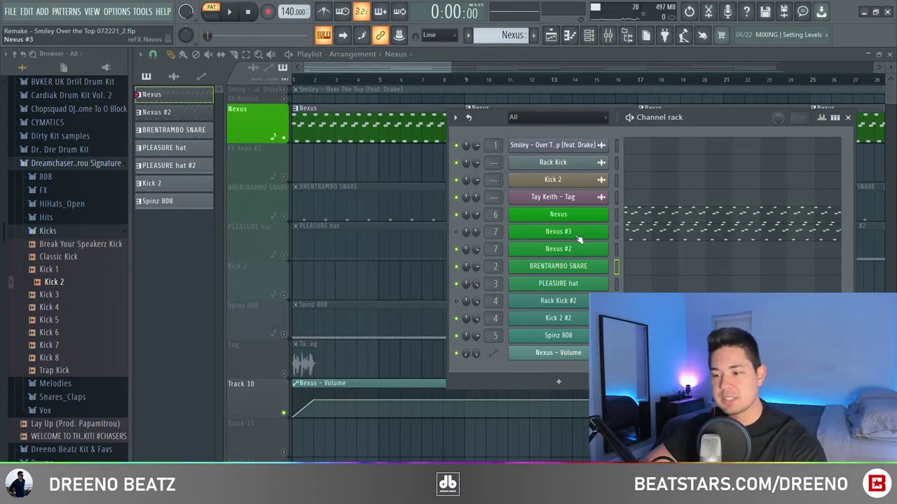
Inspect the Nexus #3 channel's preset and note timing, and play it together with the Nexus channel
click(577, 236)
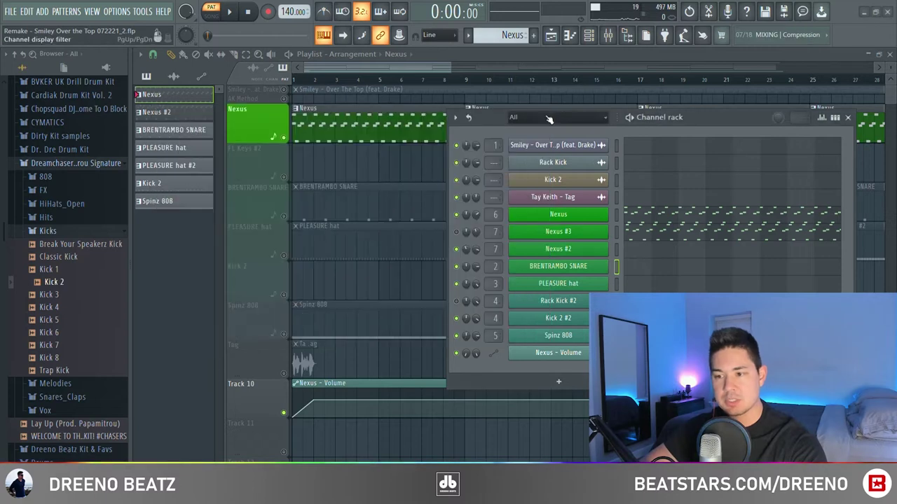
click(542, 113)
click(677, 238)
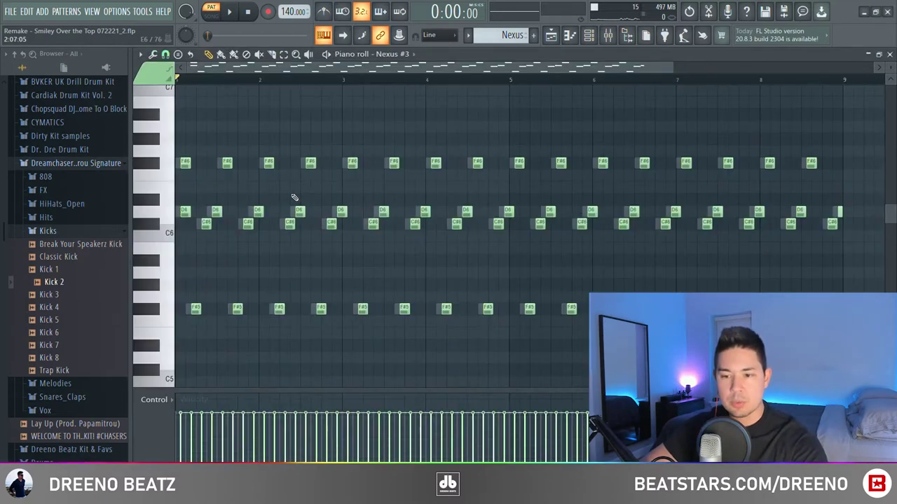
scroll(194, 270, up, 6)
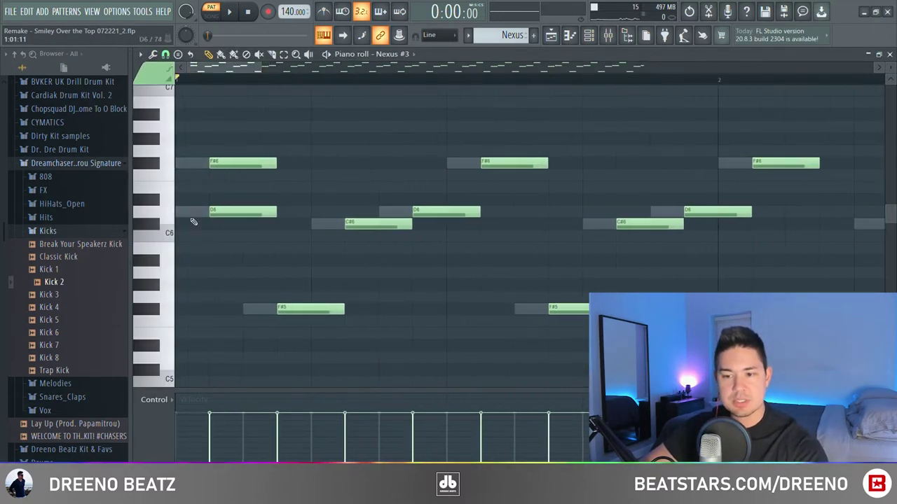
key(ctrl+a)
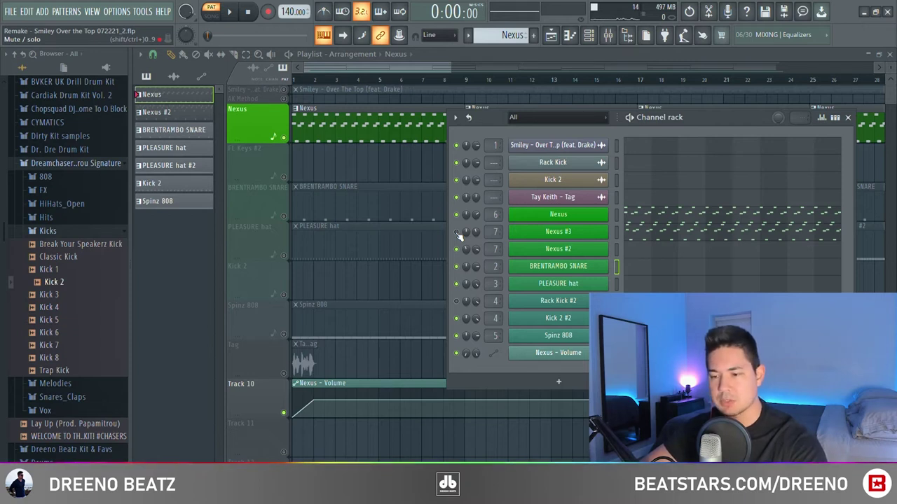
key(space)
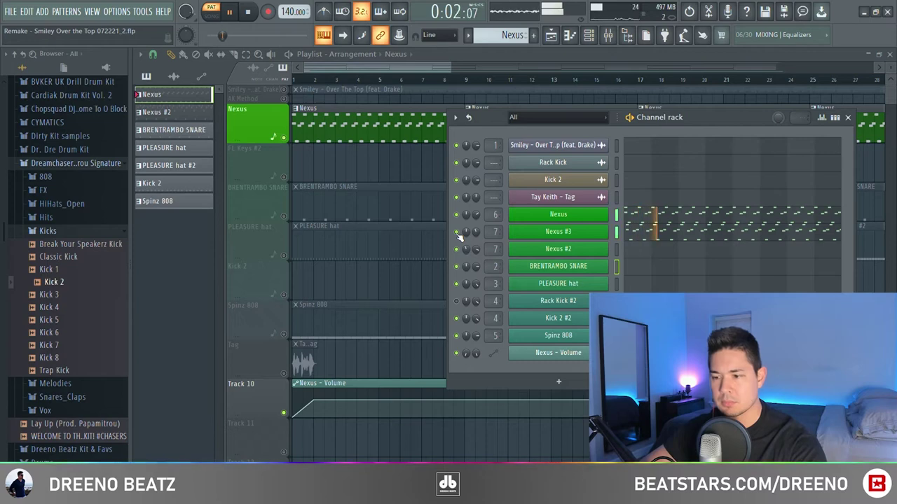
key(space)
Review the effects on the Nexus mixer track, looking at Effectrix and Wider
key(F9)
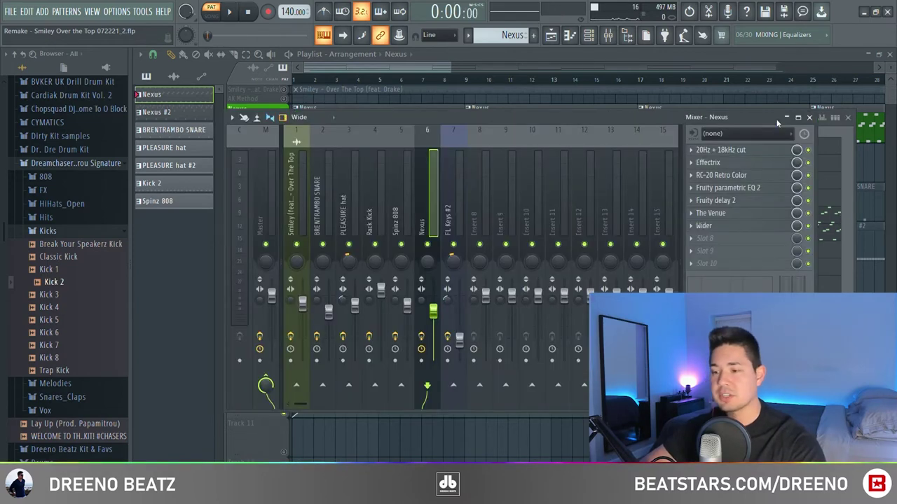
click(709, 162)
click(709, 162)
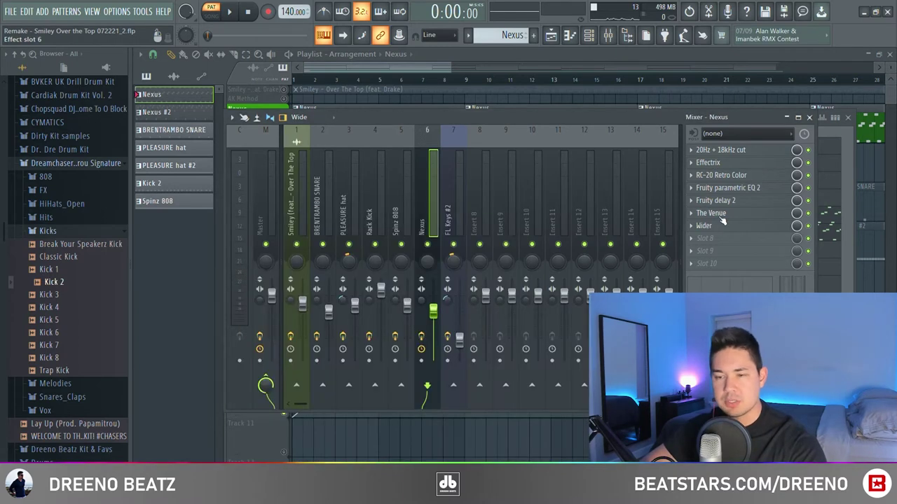
click(704, 225)
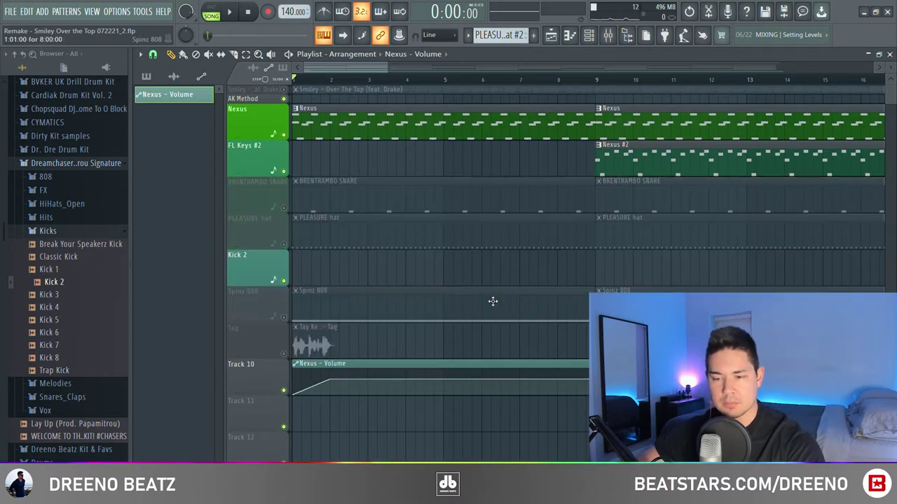
Play the arrangement from bar 9 to bar 17, clear the time selection, and stop playback
key(space)
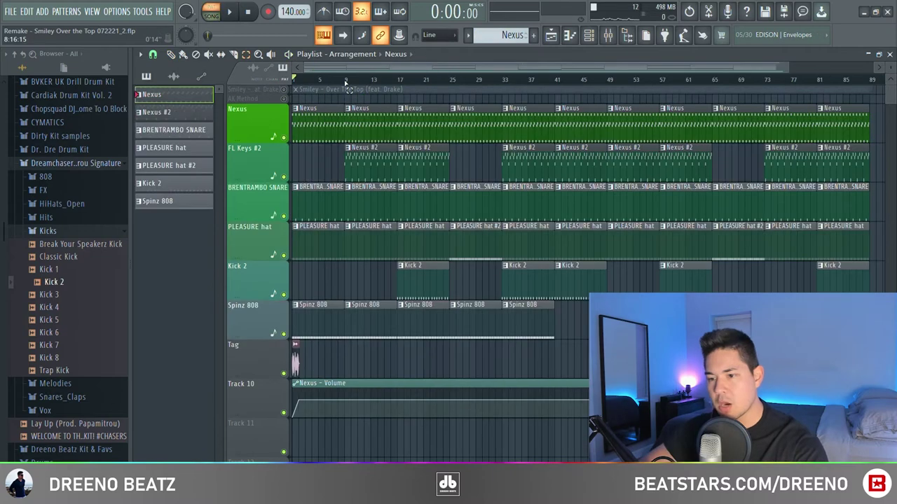
drag(346, 80, 384, 89)
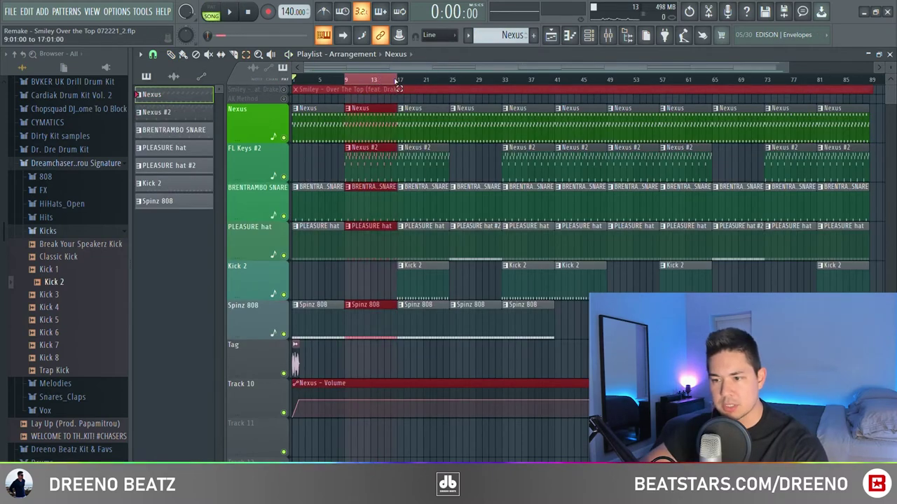
key(space)
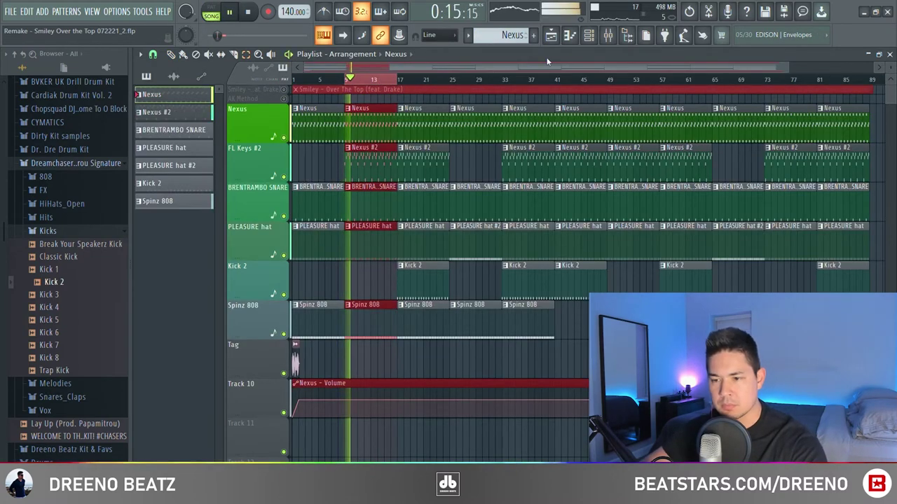
key(ctrl+d)
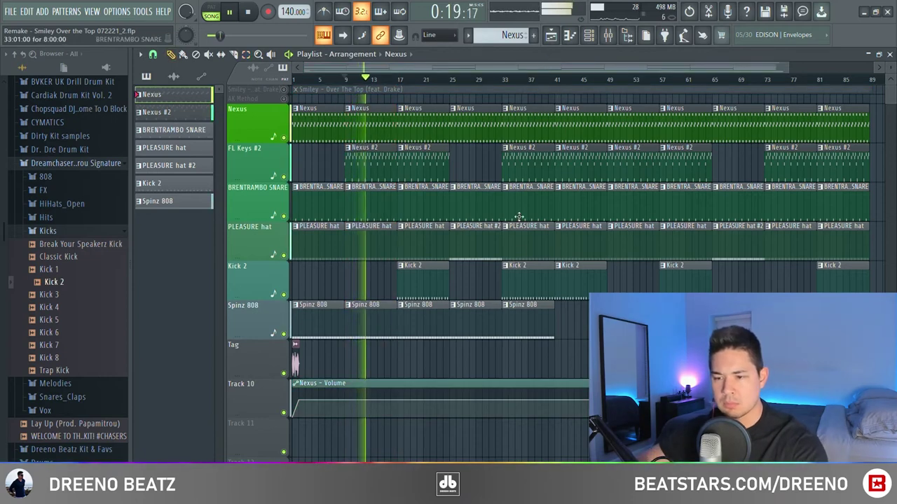
key(space)
Examine the Nexus #2 pattern's piano preset and notes, and play it in pattern mode
click(370, 166)
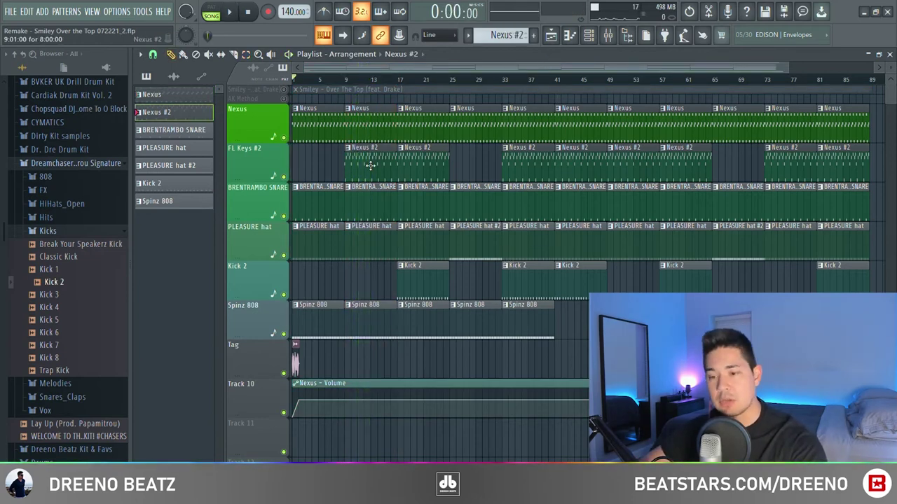
key(F6)
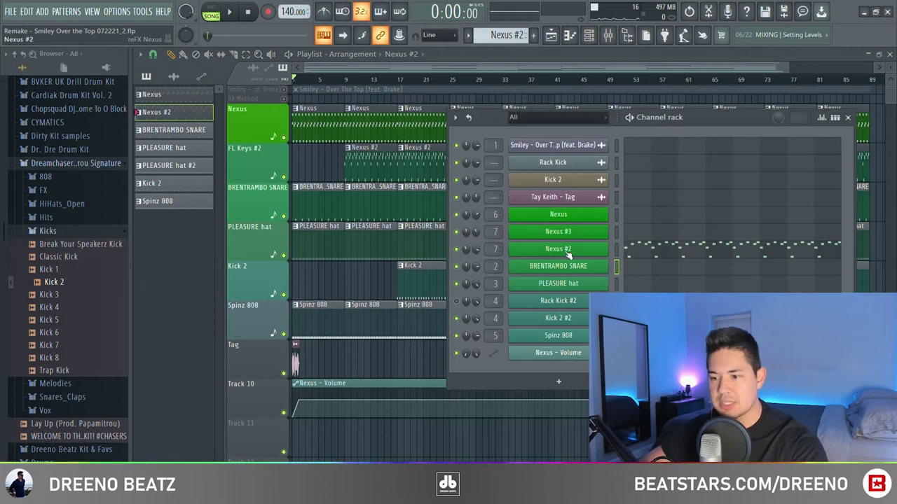
click(568, 251)
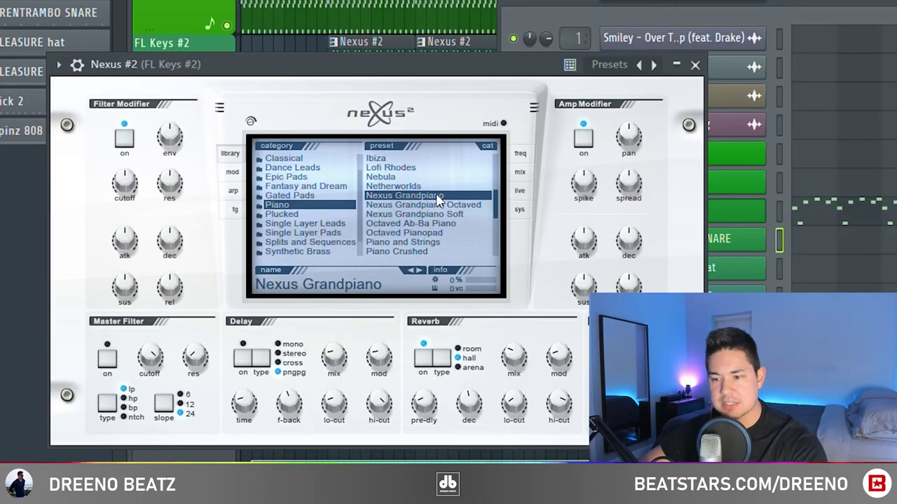
click(695, 65)
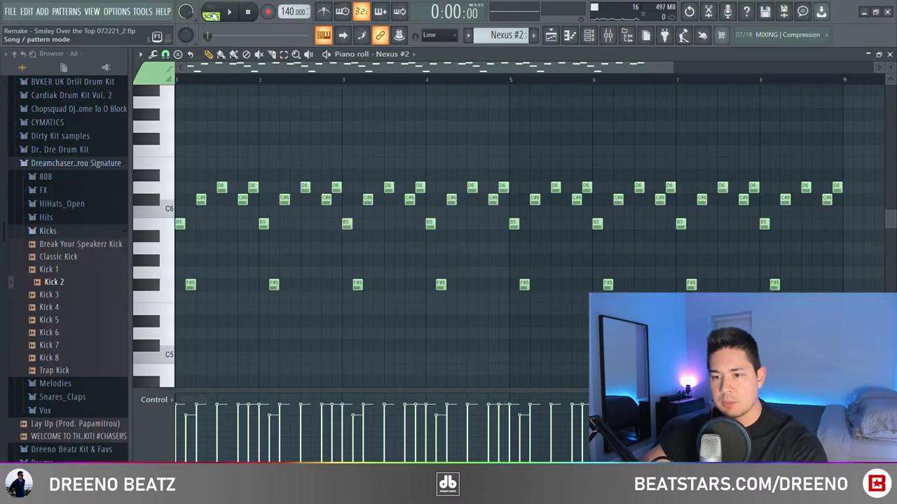
click(212, 11)
key(space)
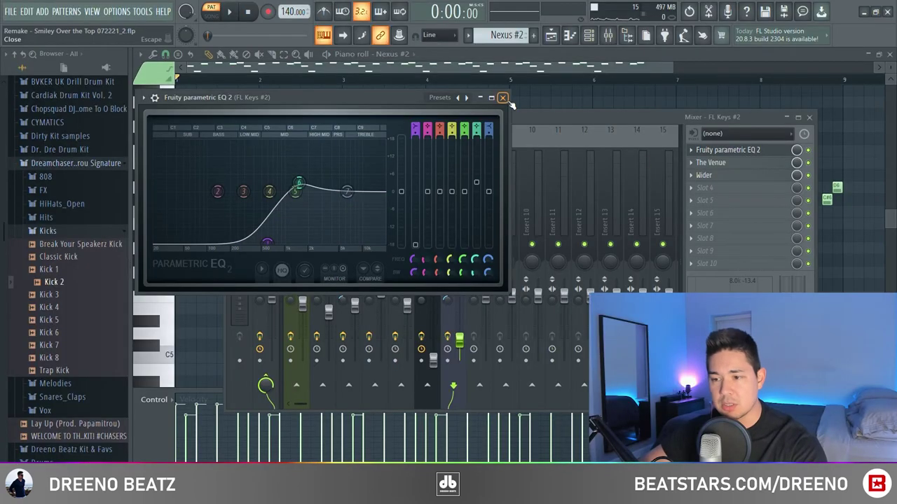
Review the remaining effects on the FL Keys #2 mixer track, looking at The Venue reverb and Wider
click(502, 98)
click(709, 163)
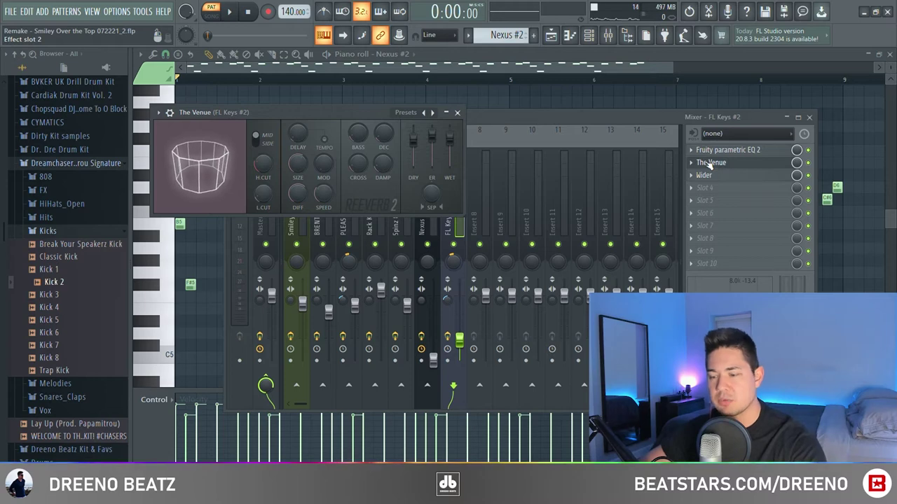
click(709, 162)
click(722, 176)
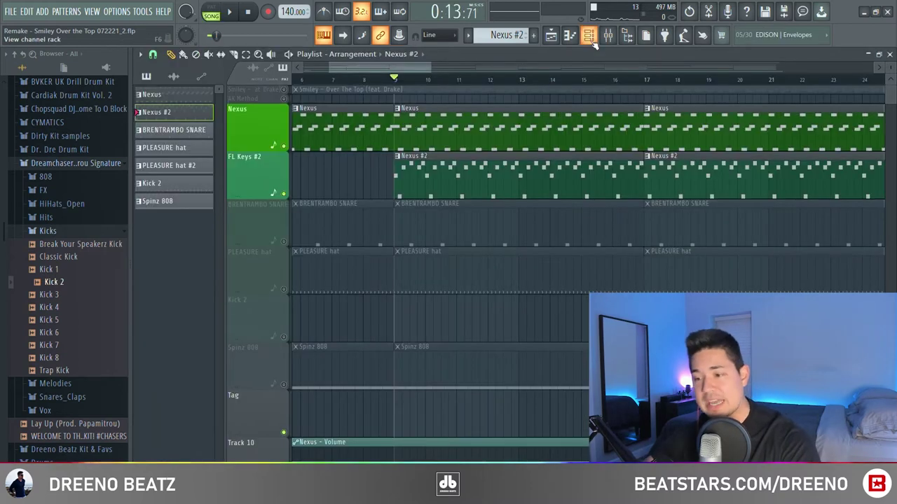
Play the two melody tracks together and the full arrangement from bar 17, clearing the time selection and stopping playback at the end
key(space)
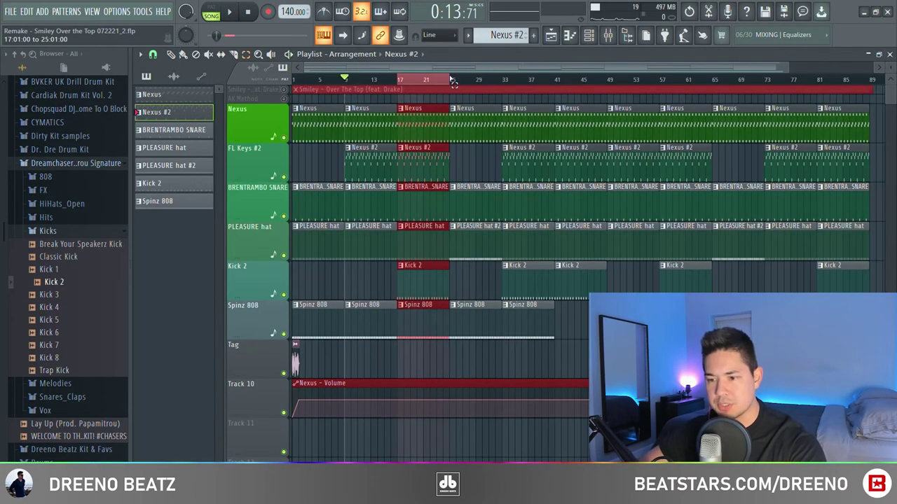
key(space)
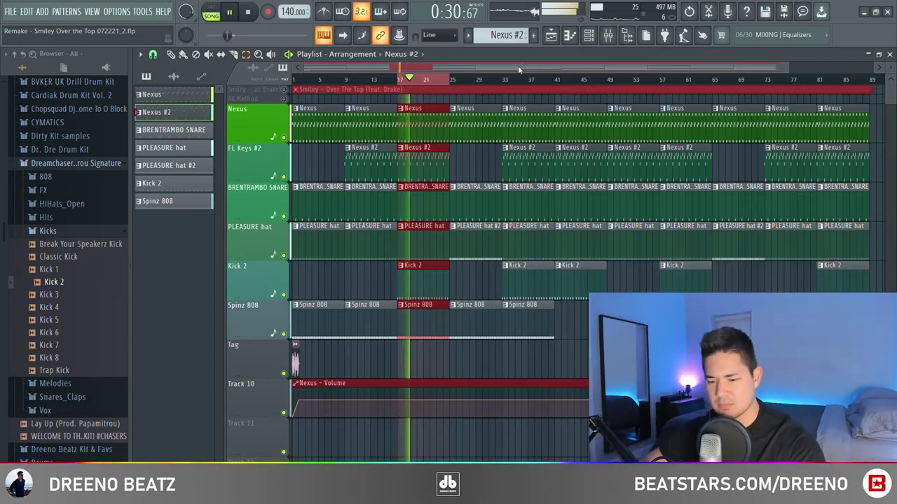
right_click(524, 84)
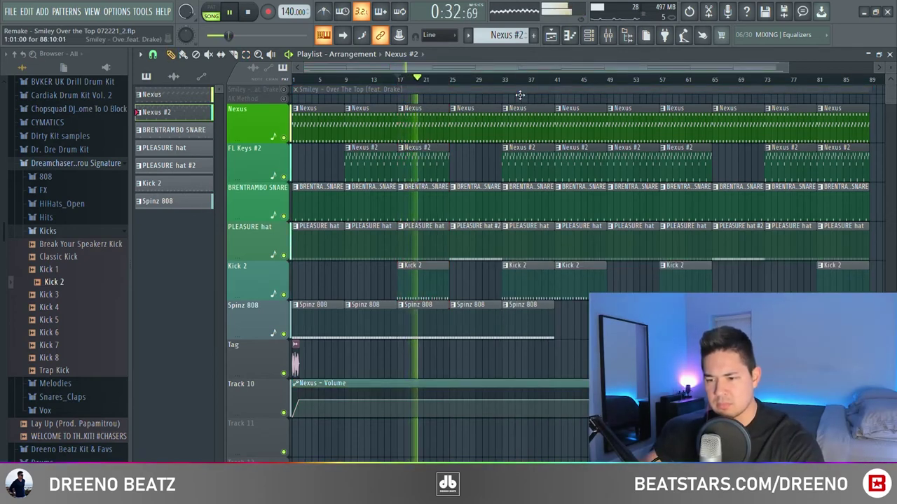
key(space)
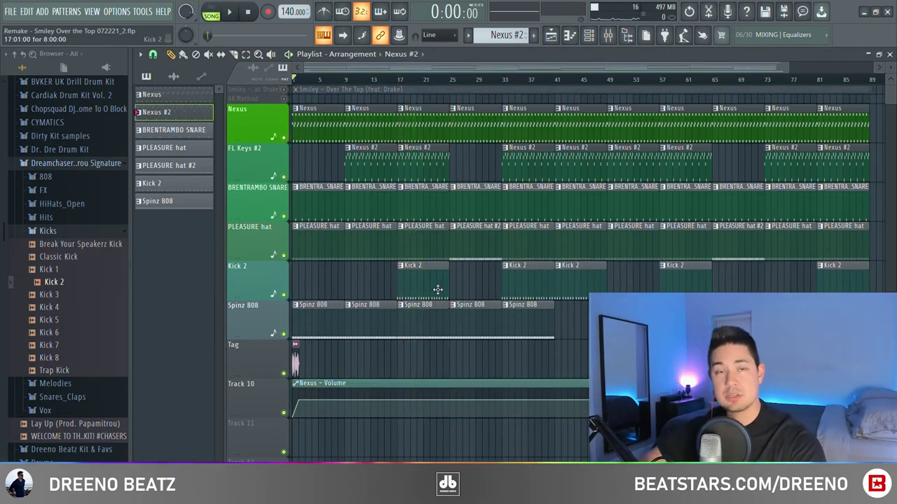
Compare the Rack Kick and Kick 2 samples with the original song's waveform around bar 41, and play the Kick 2 pattern in pattern mode
click(438, 289)
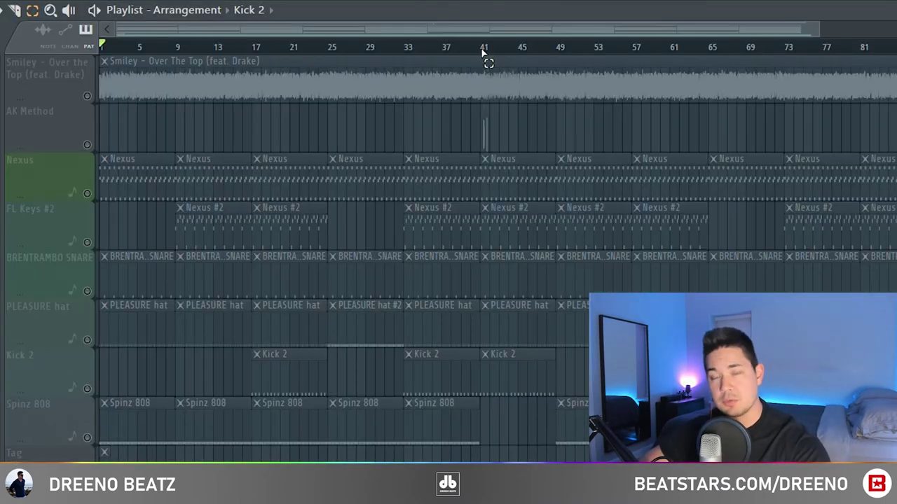
drag(556, 83, 608, 82)
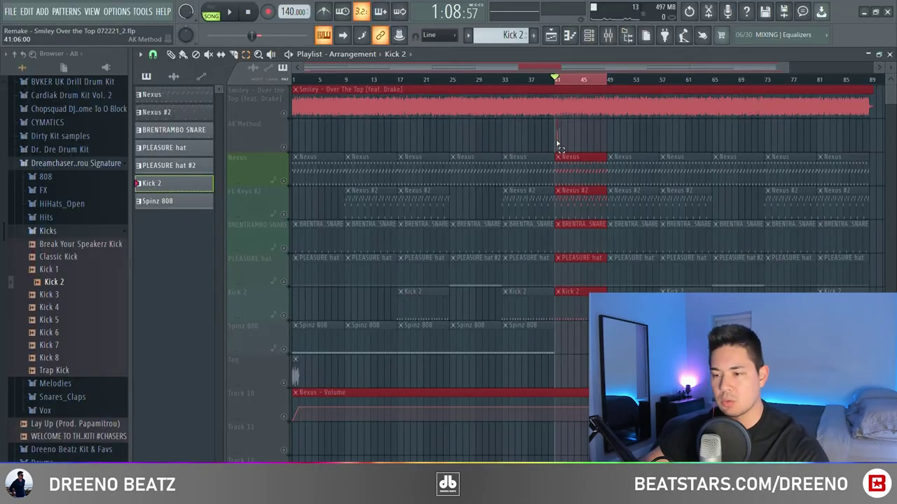
scroll(479, 134, up, 10)
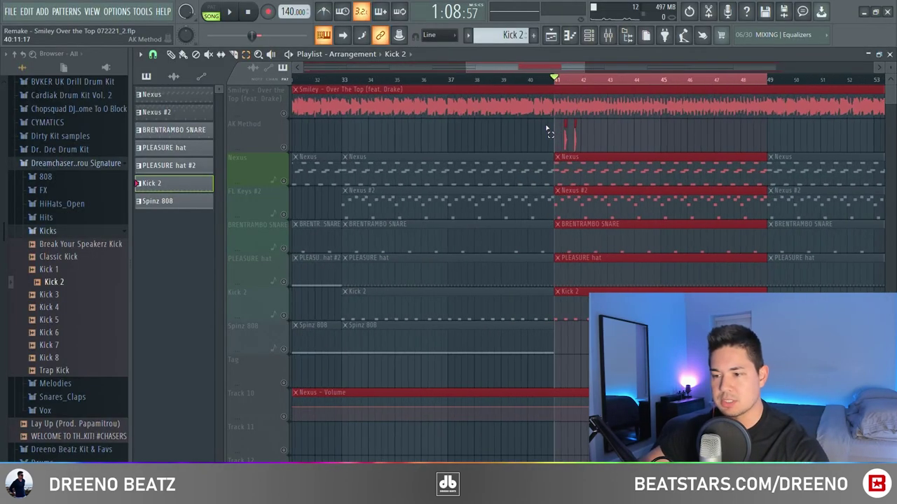
scroll(567, 137, up, 5)
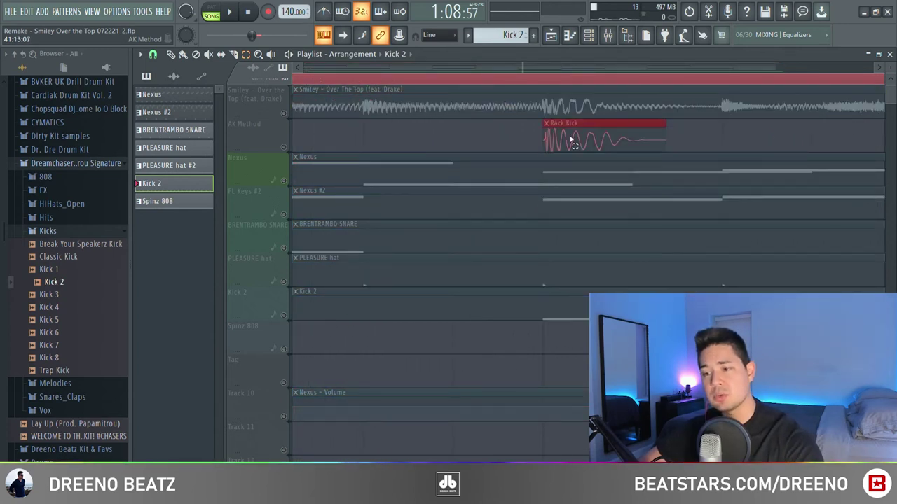
key(shift+Up)
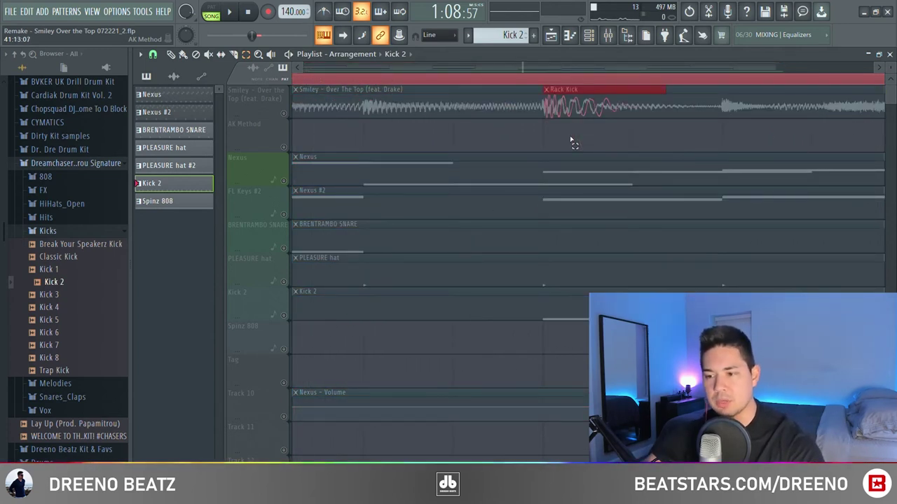
key(shift+Down)
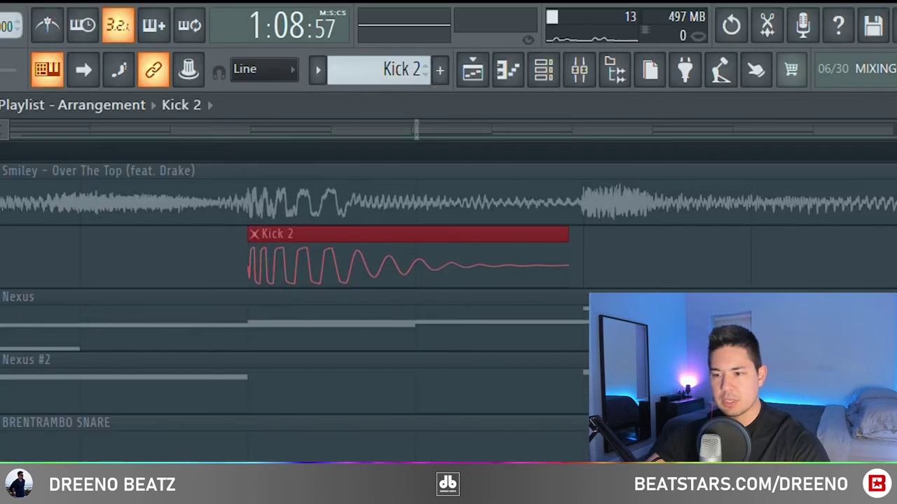
key(shift+Up)
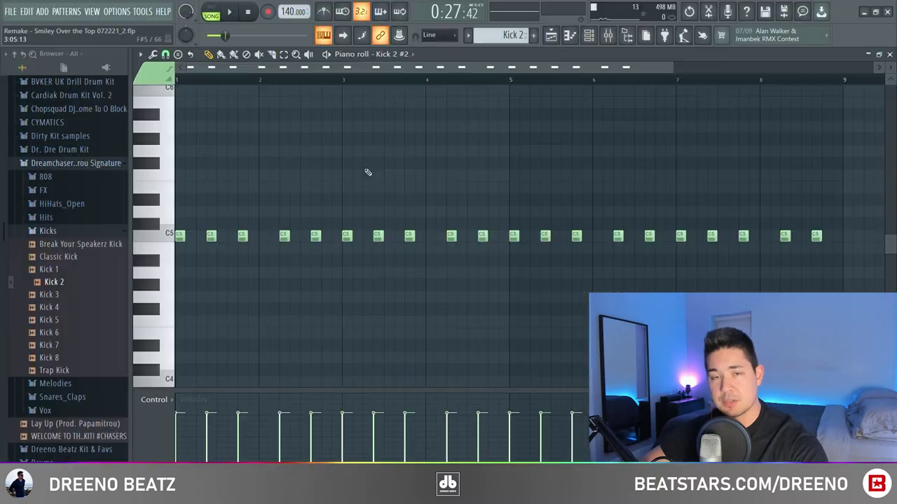
click(211, 13)
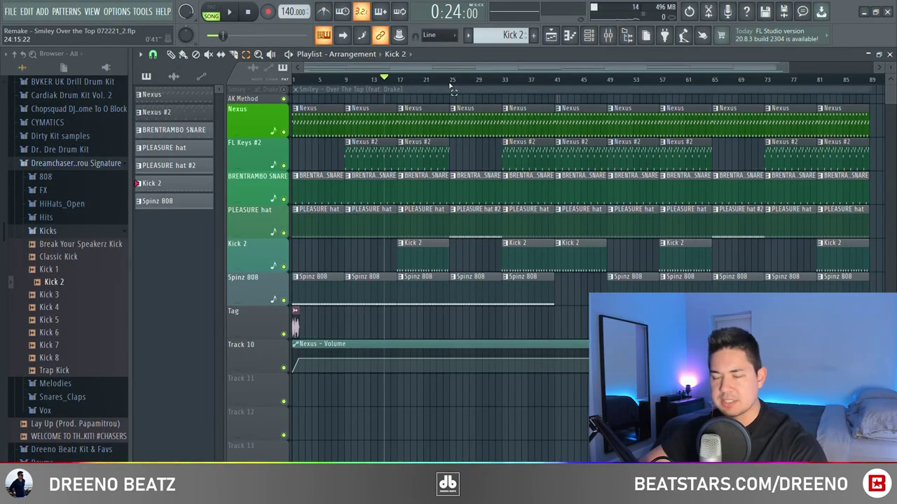
Play the arrangement from bar 25, with the PLEASURE hat #2 pattern selected
drag(451, 88, 506, 84)
ctrl+click(486, 222)
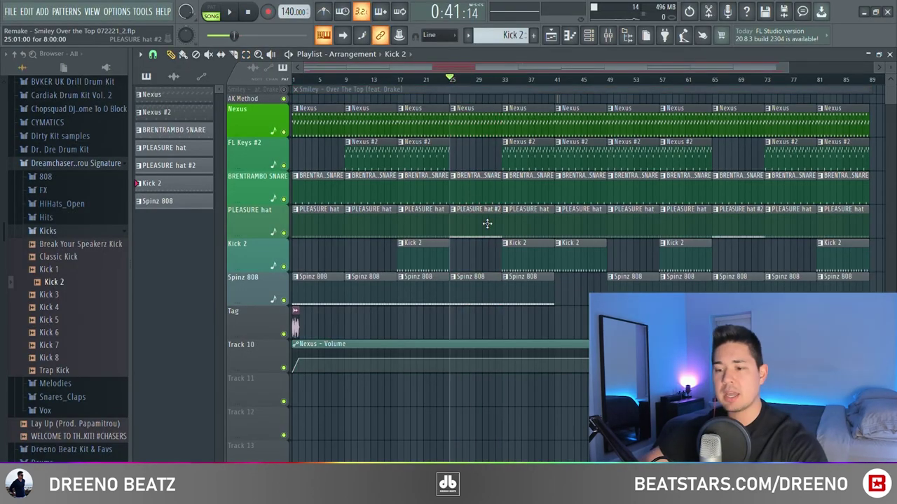
click(486, 222)
scroll(651, 260, up, 4)
key(space)
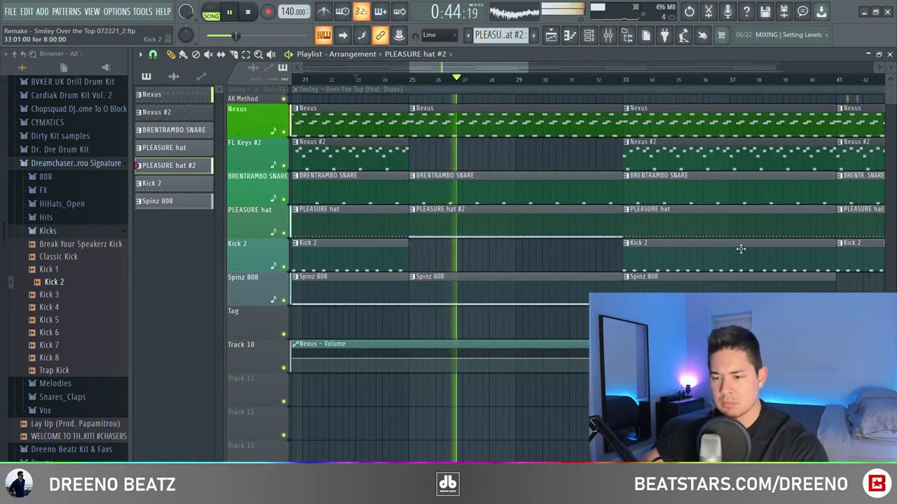
Inspect the hi-hat notes of the PLEASURE hat channel in the PLEASURE hat #2 pattern and play them
click(592, 38)
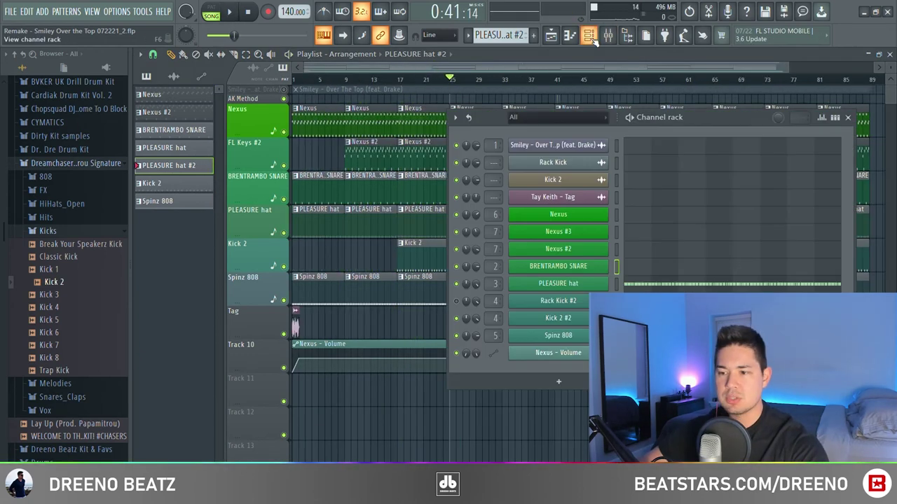
click(642, 286)
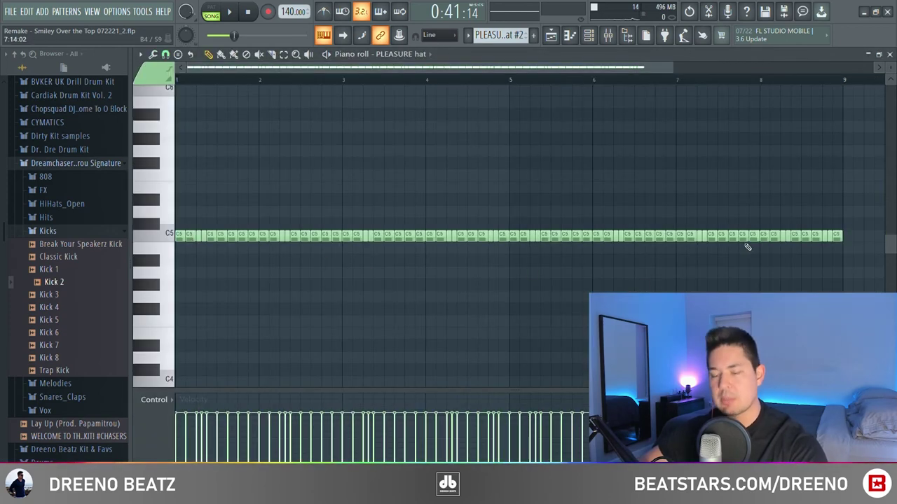
key(space)
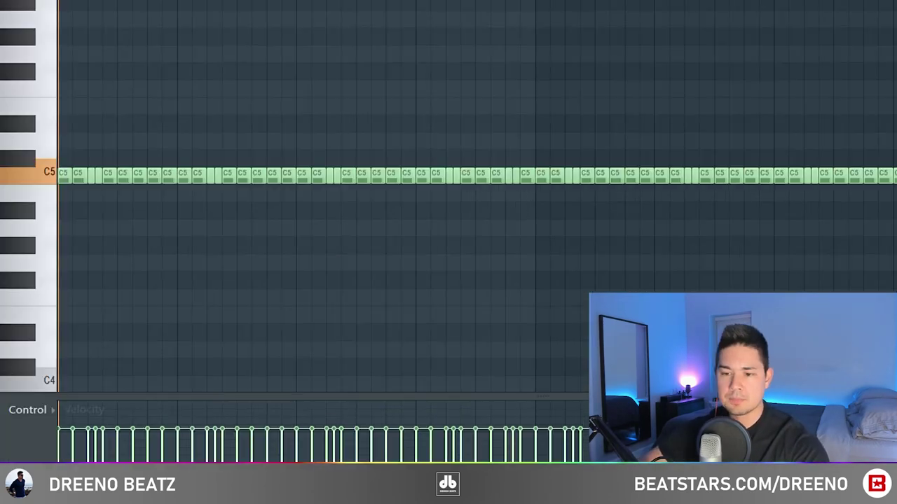